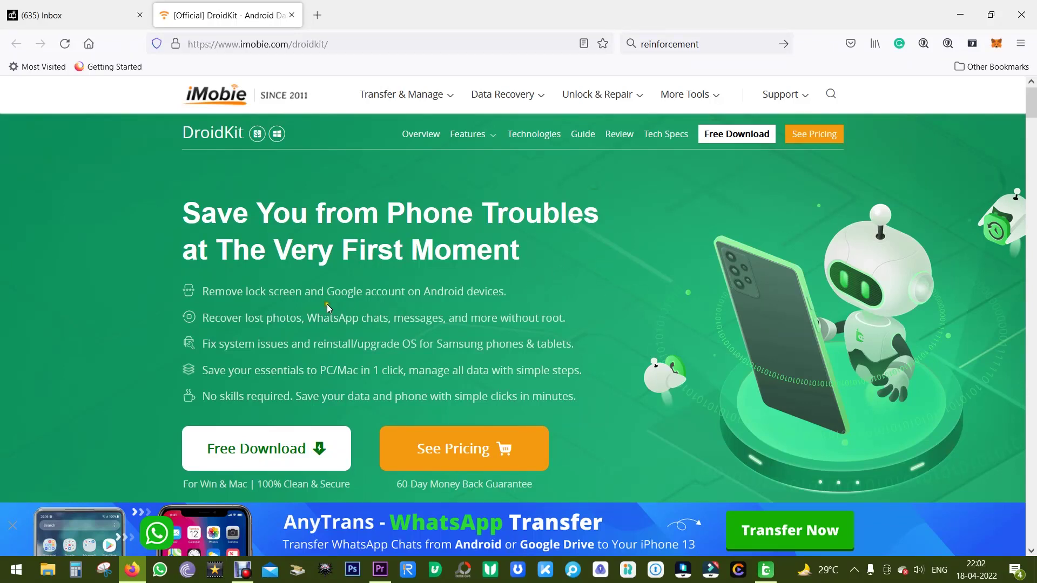
Step: Highlight 'Google account' and the 'stuck in FRP lock after a factory reset' sentence, then deselect
left_click_drag(326, 291, 403, 291)
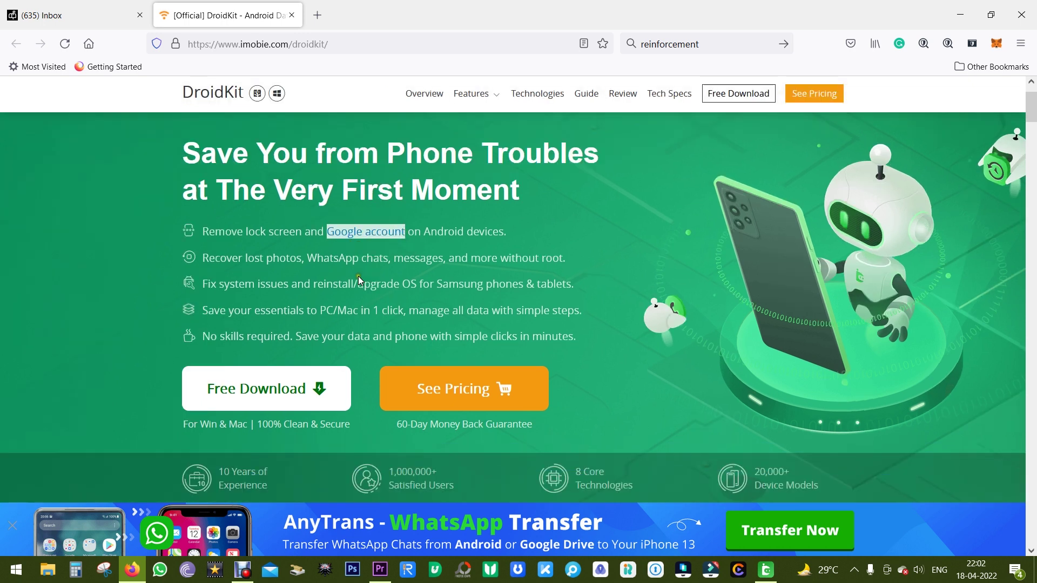
scroll(358, 280, "down", 3)
scroll(358, 280, "down", 3)
scroll(358, 280, "down", 2)
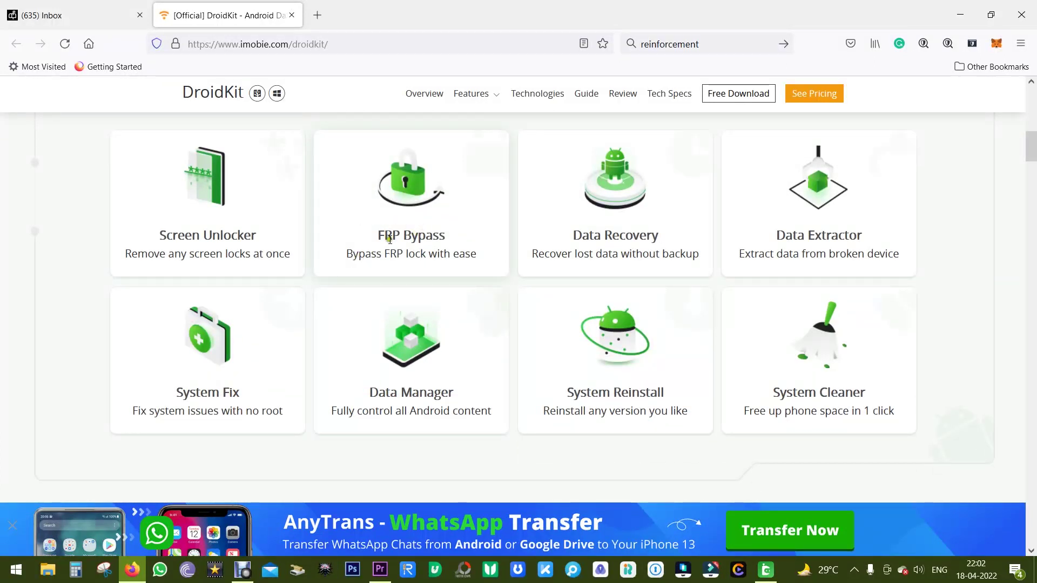
scroll(409, 237, "down", 3)
scroll(409, 237, "down", 5)
scroll(409, 236, "down", 3)
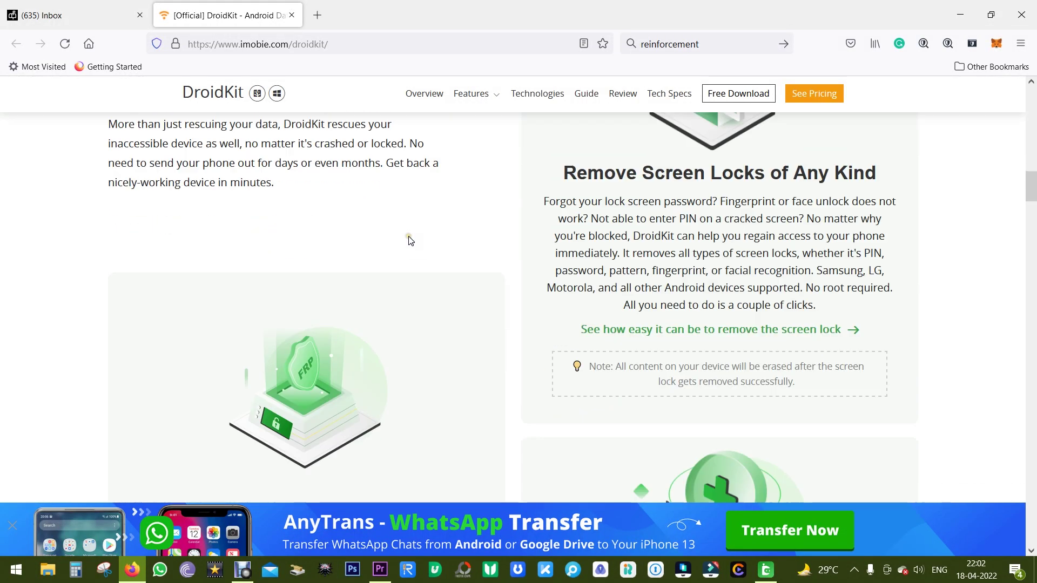
scroll(409, 237, "down", 4)
scroll(409, 239, "down", 3)
scroll(409, 239, "down", 2)
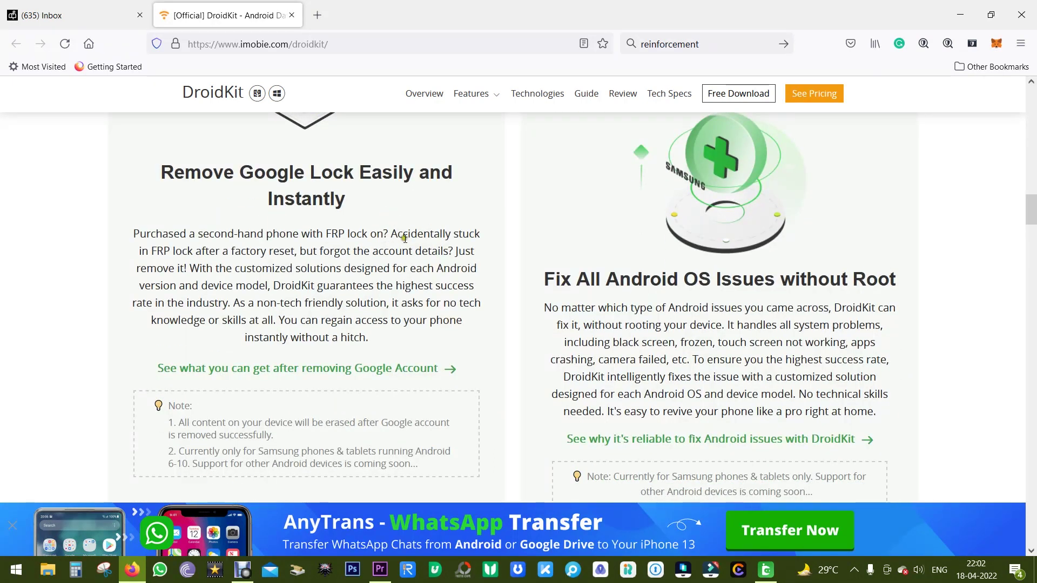
left_click_drag(391, 234, 293, 251)
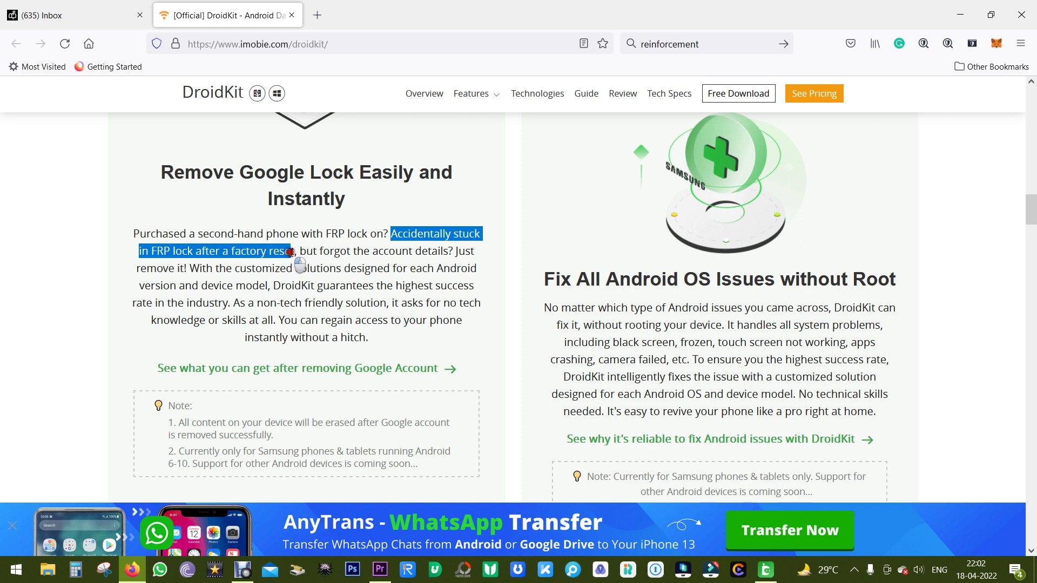
left_click(322, 250)
left_click_drag(323, 251, 327, 251)
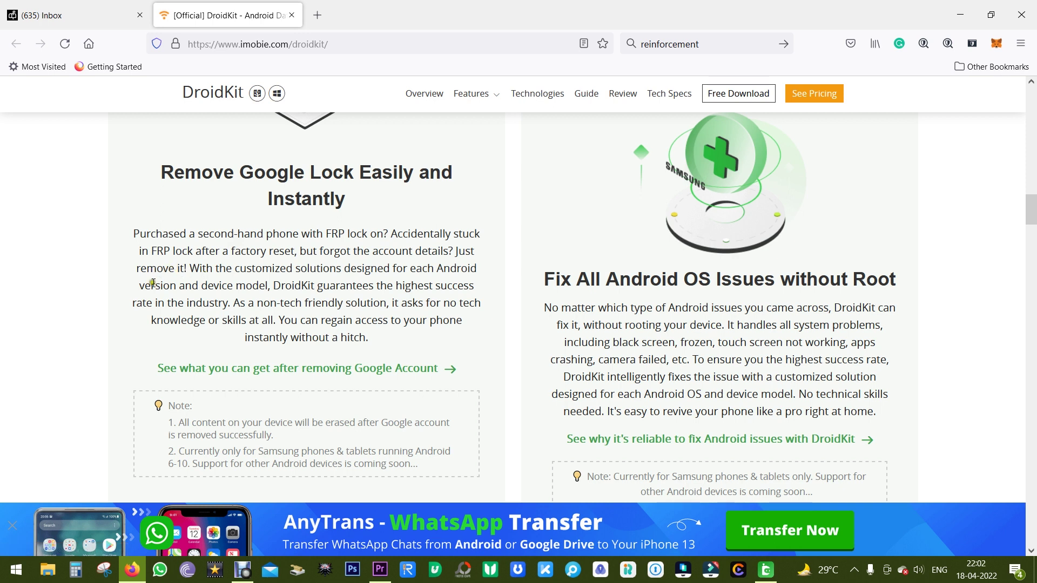
left_click_drag(234, 269, 343, 268)
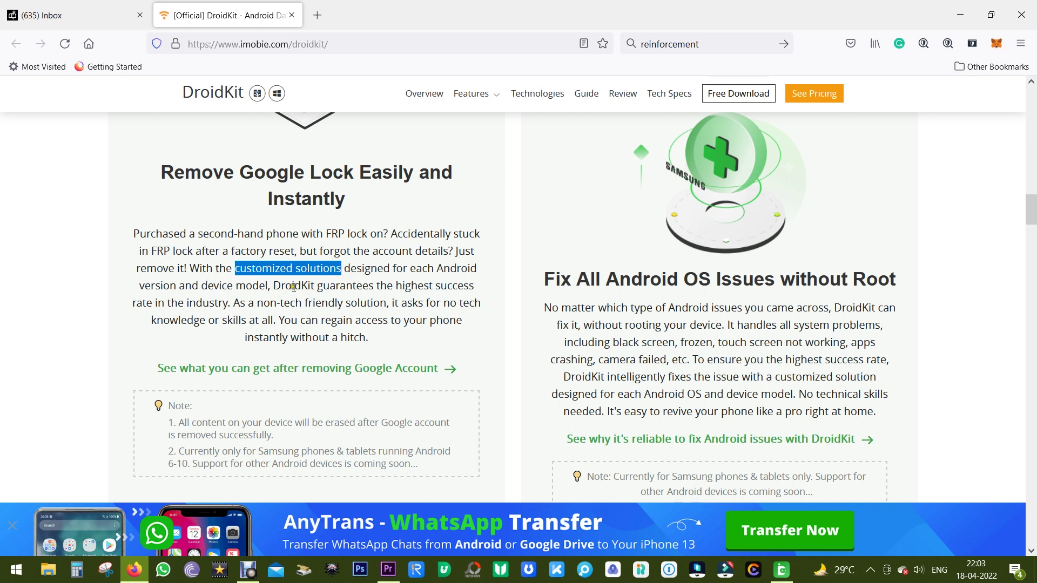
left_click_drag(259, 451, 375, 451)
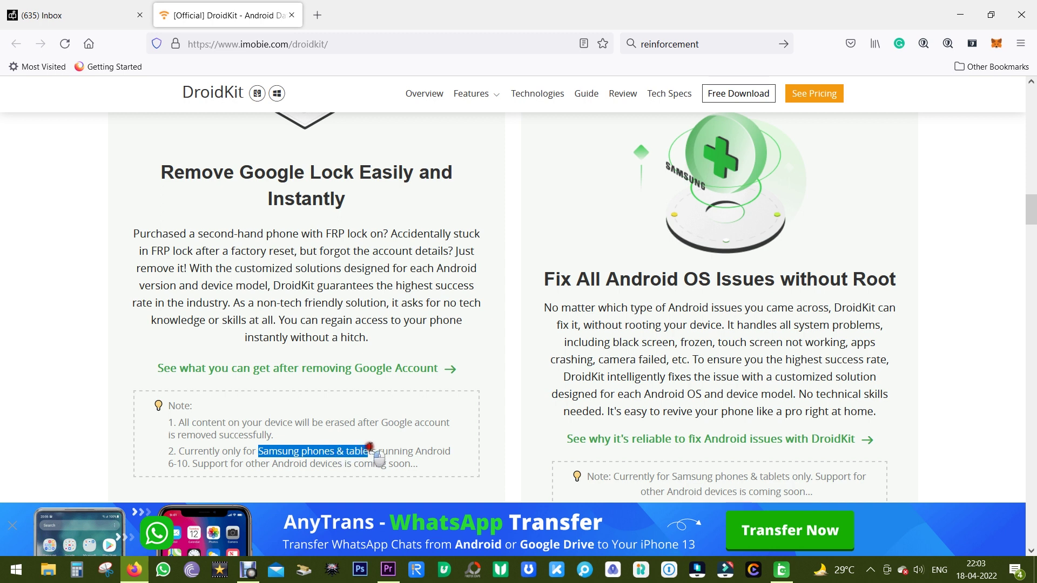
left_click_drag(169, 464, 189, 464)
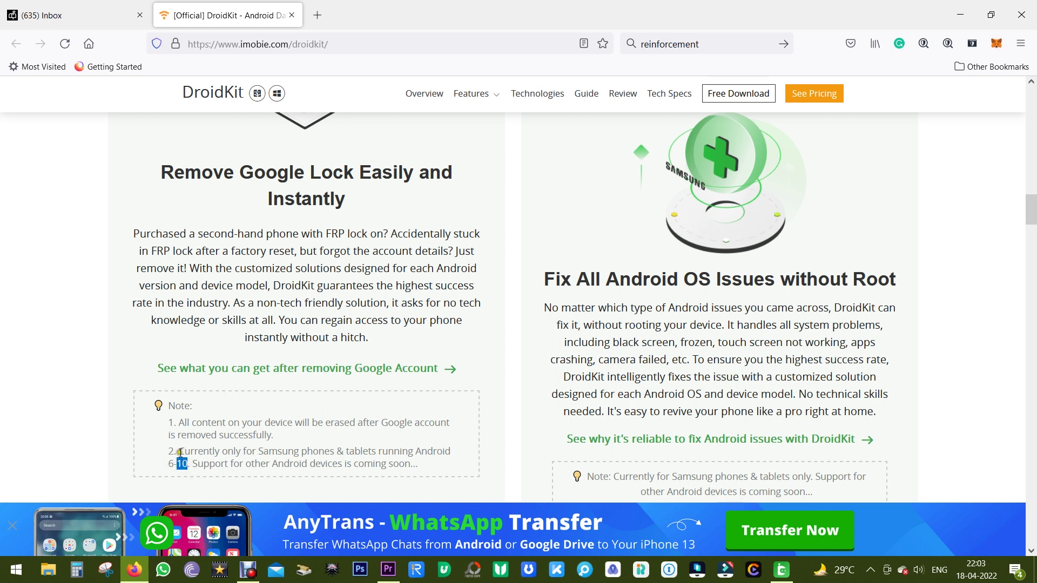
left_click(183, 447)
left_click_drag(255, 303, 387, 303)
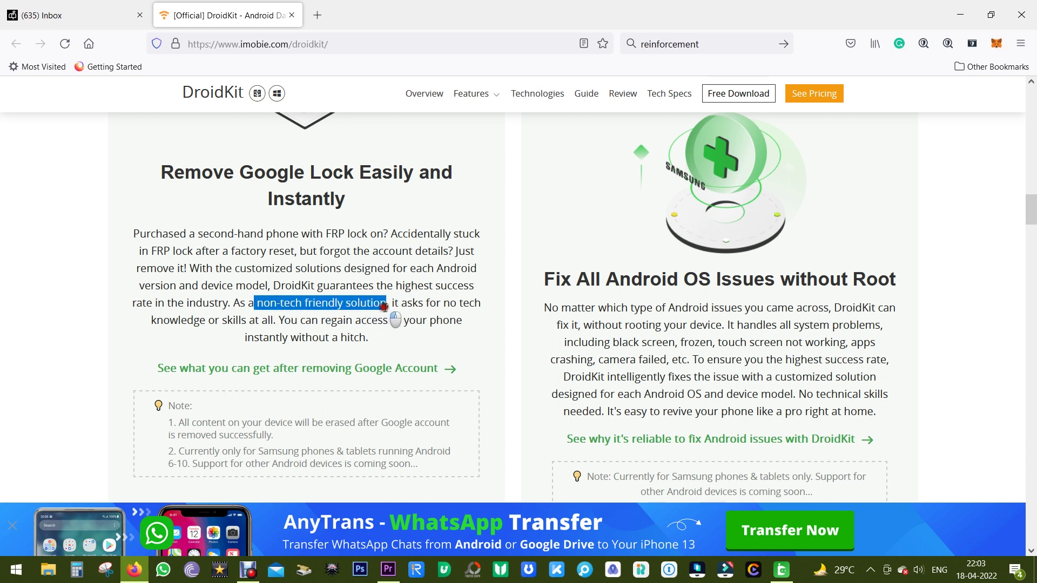
left_click(338, 280)
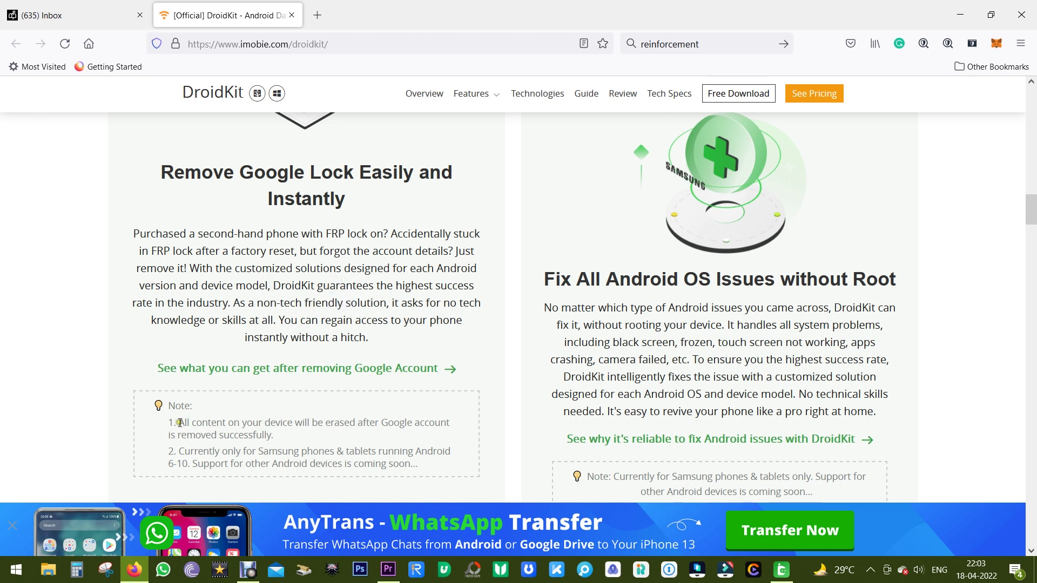
left_click_drag(179, 422, 359, 422)
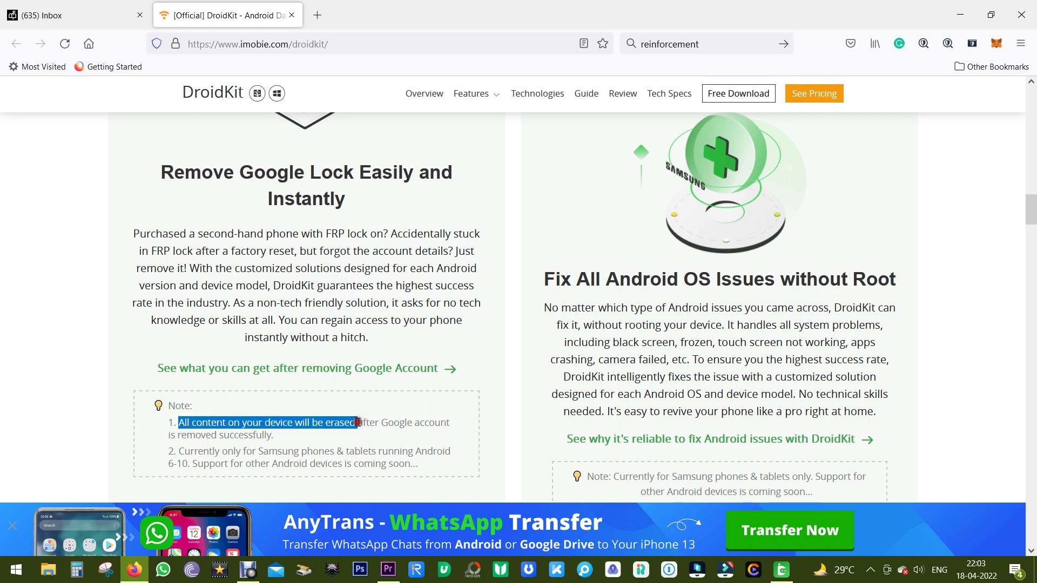
left_click(349, 276)
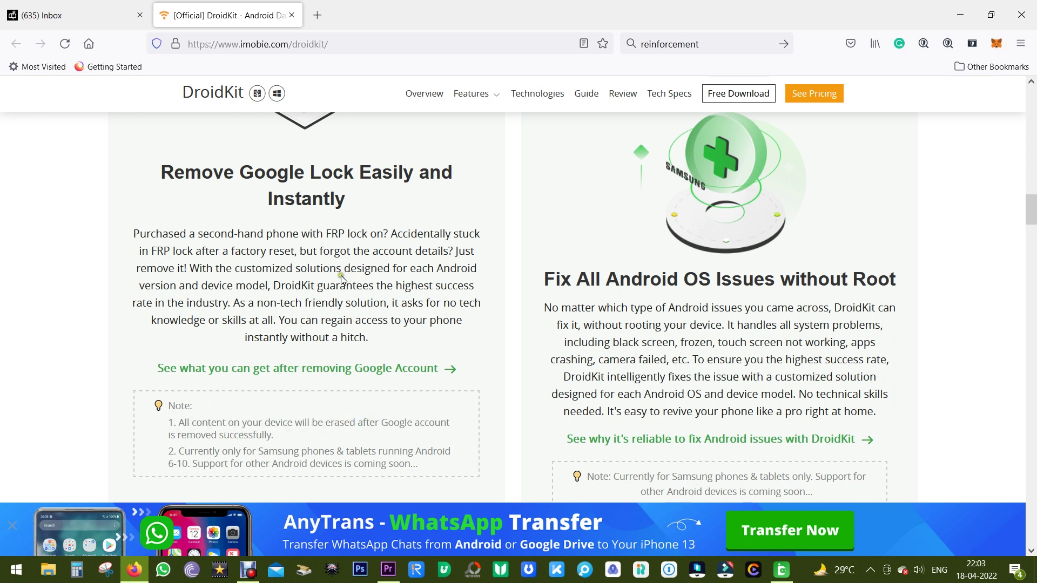
scroll(341, 276, "down", 5)
scroll(341, 276, "down", 5)
scroll(341, 276, "down", 3)
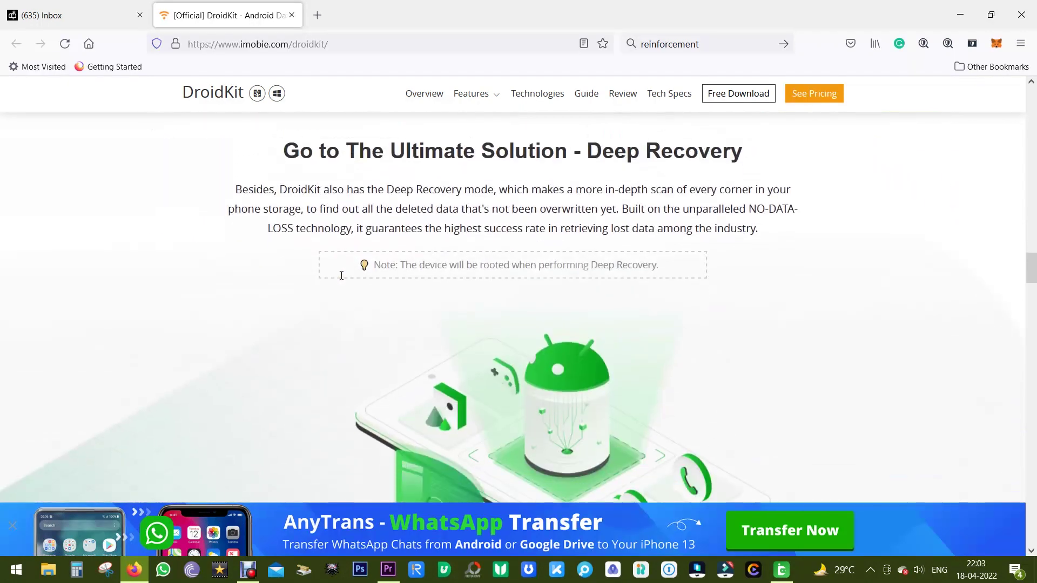
scroll(341, 276, "down", 5)
scroll(342, 276, "down", 1)
scroll(341, 275, "down", 5)
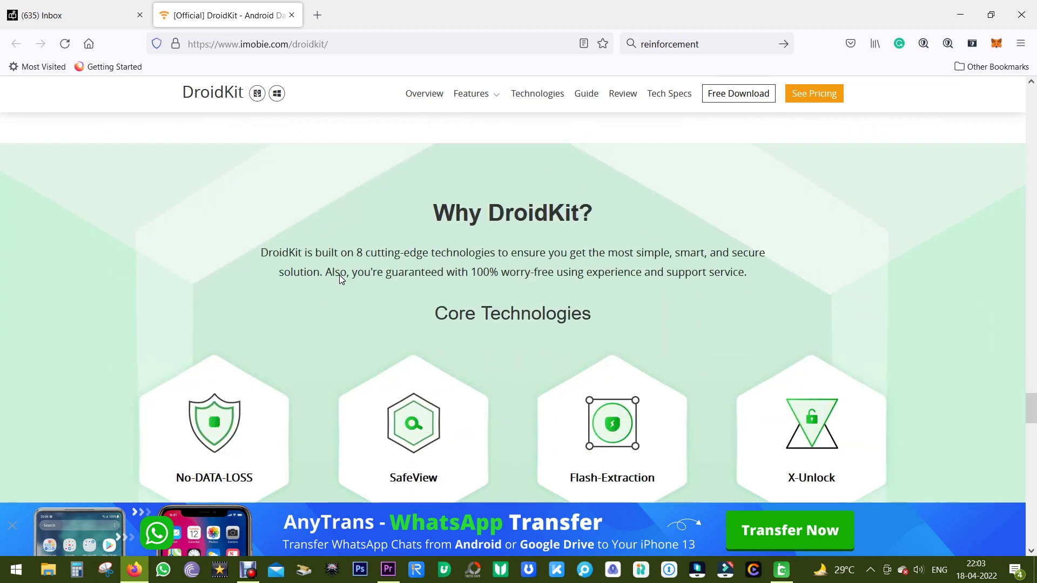
Step: Jump back to the top of the DroidKit product page with Home
key("Home")
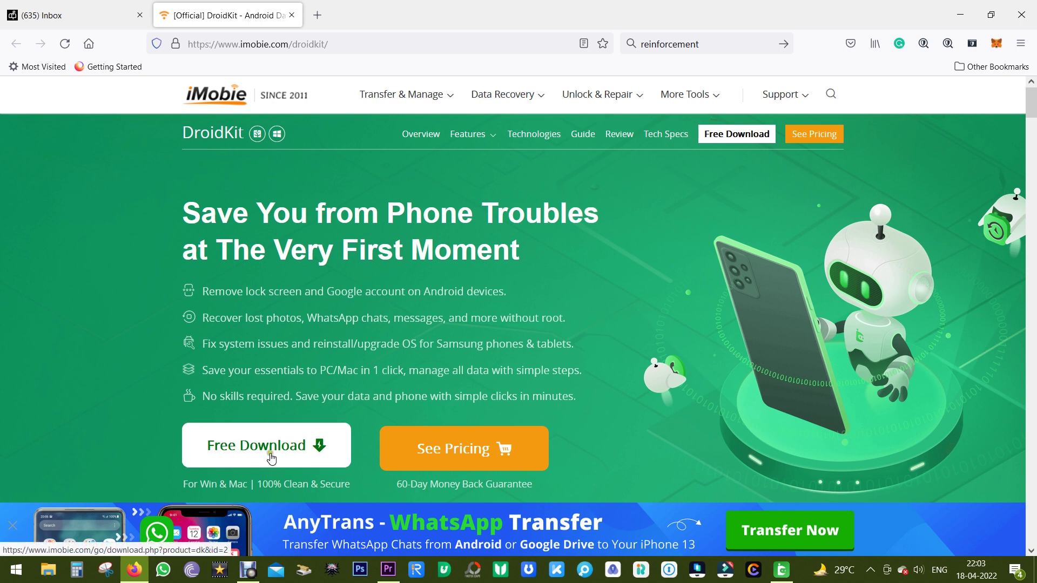
scroll(272, 456, "down", 2)
scroll(272, 457, "down", 2)
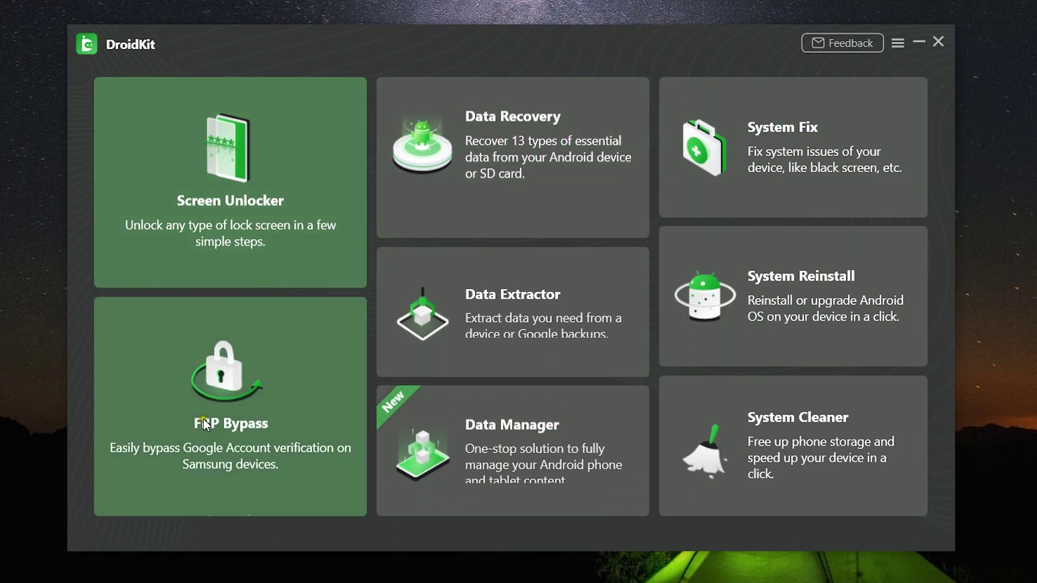
Step: Open the FRP Bypass tile on the DroidKit home screen and begin the bypass
left_click(241, 399)
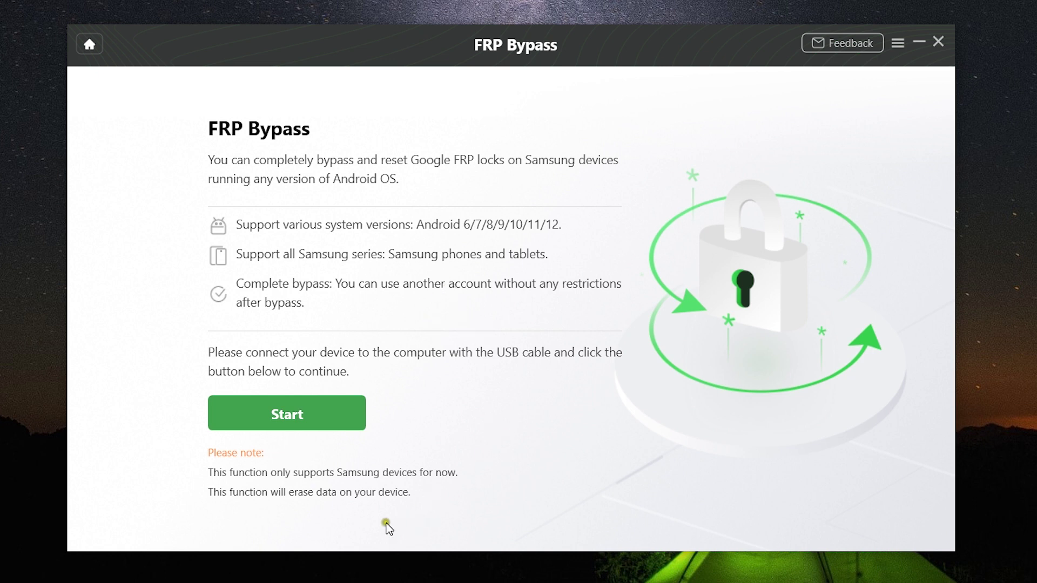
left_click(290, 415)
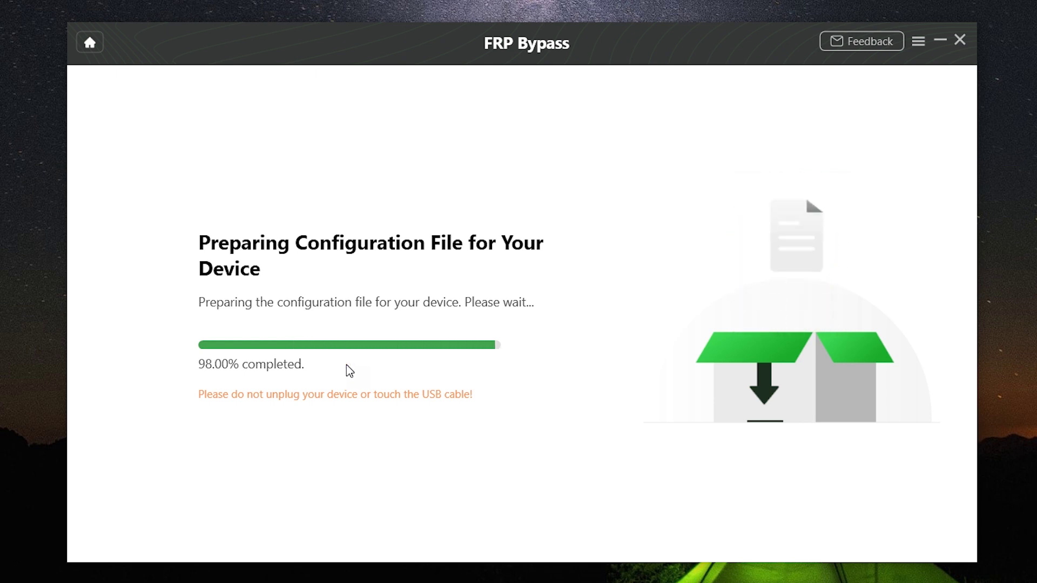
Step: Continue to the Recovery Mode instructions once the configuration file is prepared
left_click(285, 396)
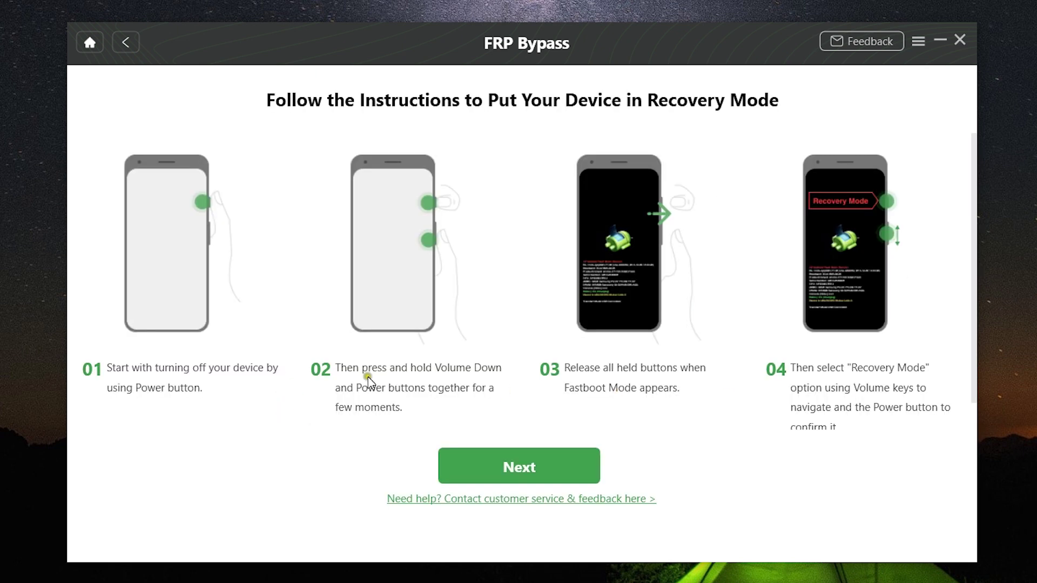
Step: Advance past the Recovery Mode instructions to the Android system version page
left_click(466, 468)
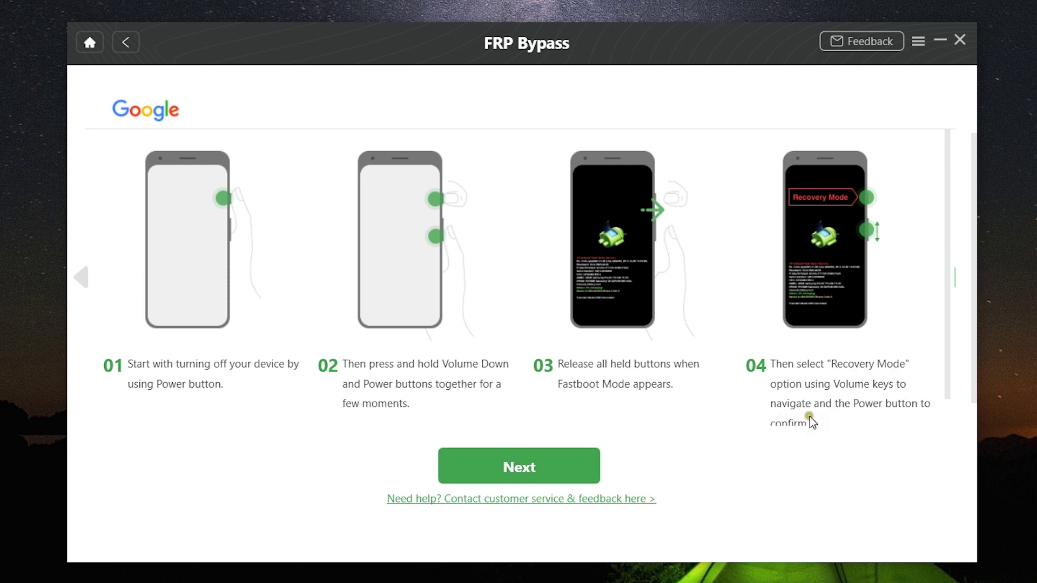
left_click(513, 471)
Step: Choose Android OS 9/10 after trying other versions, then start the firmware download
left_click(605, 290)
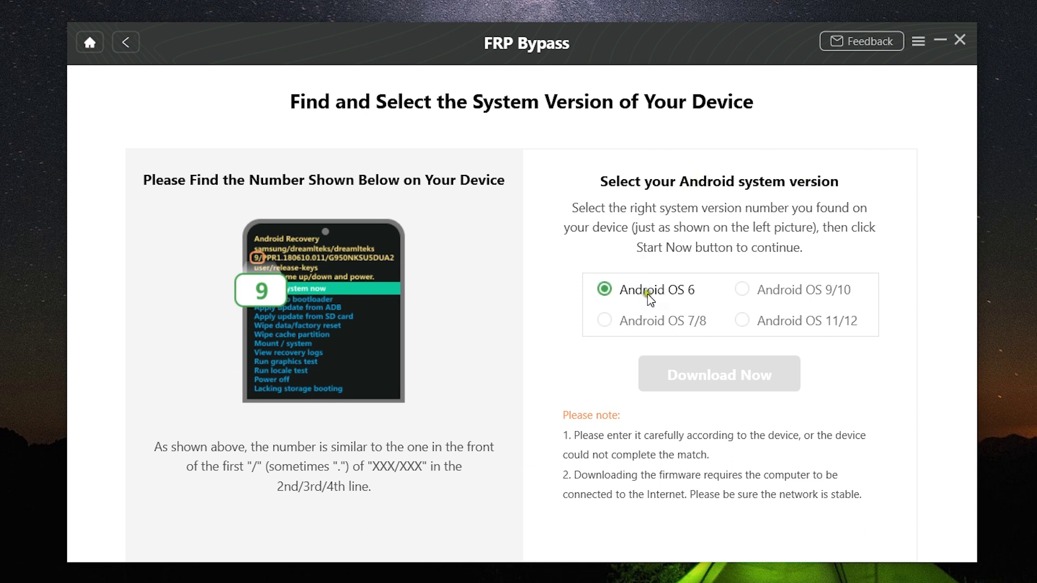
left_click(605, 320)
left_click(742, 320)
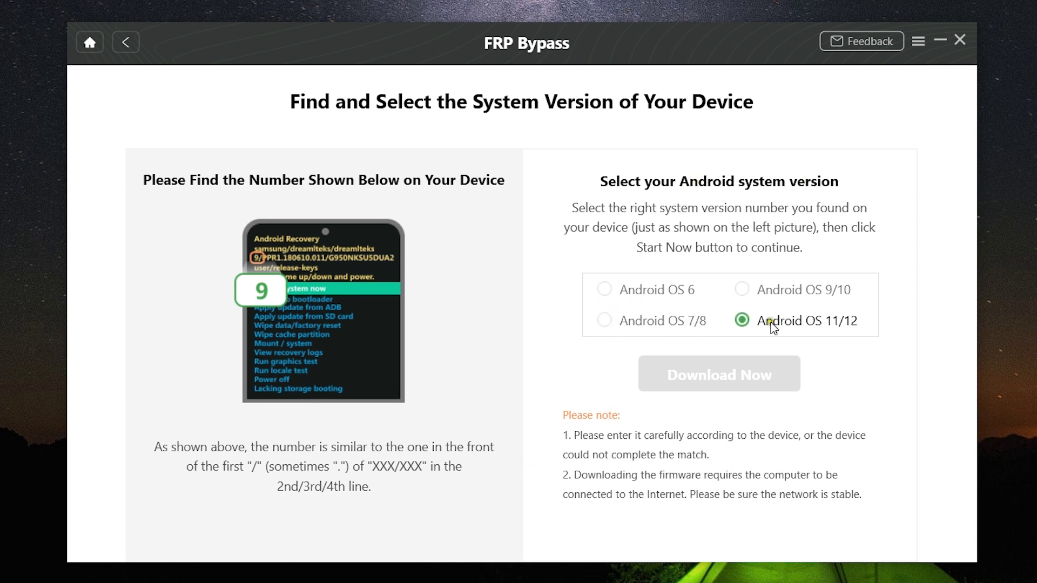
left_click(742, 320)
left_click(741, 289)
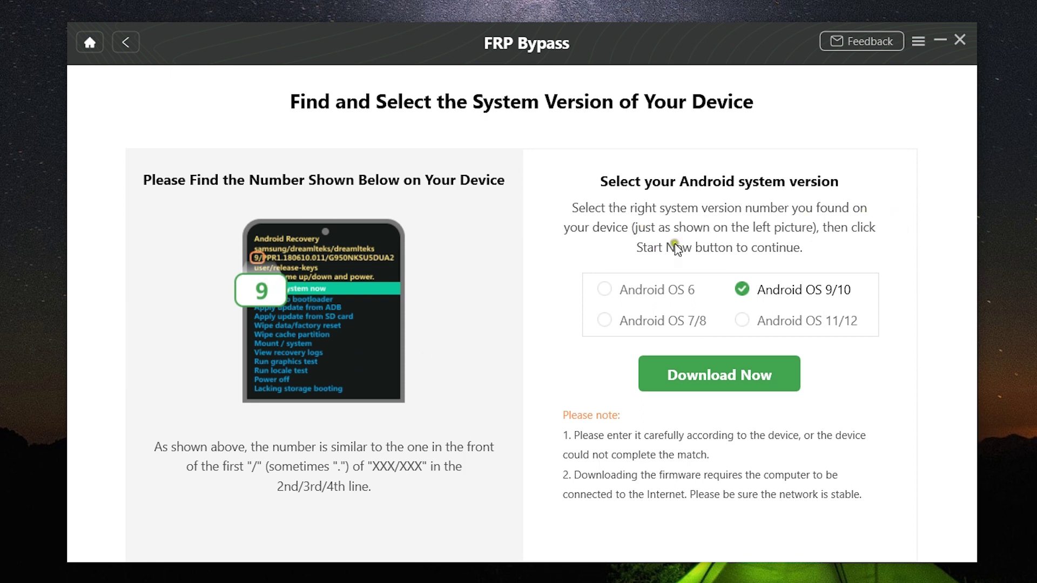
left_click(780, 321)
left_click(725, 376)
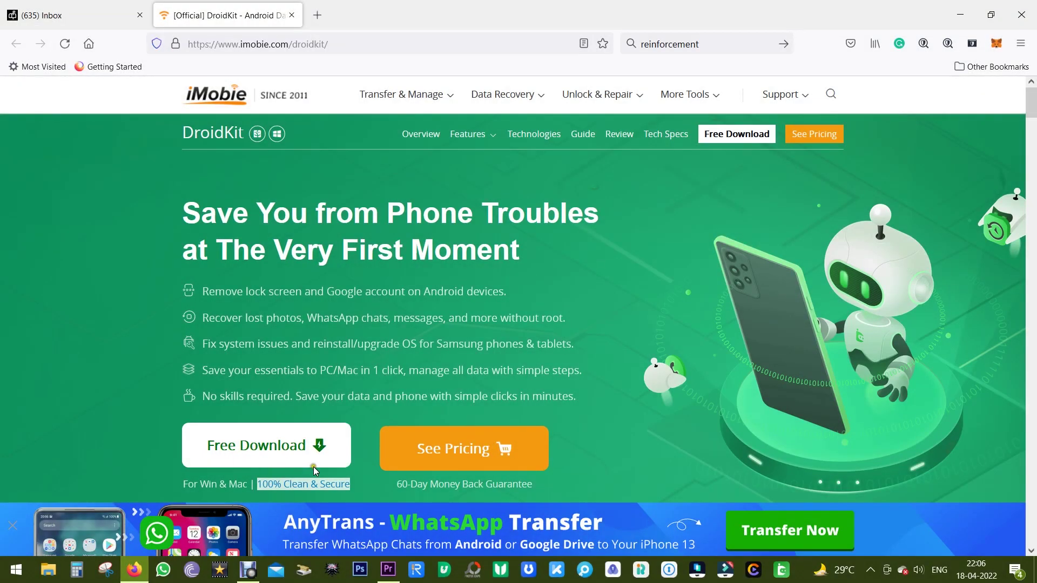
Step: Open the iMobie pricing page and choose Buy Now under DroidKit - FRP Bypass
left_click(414, 450)
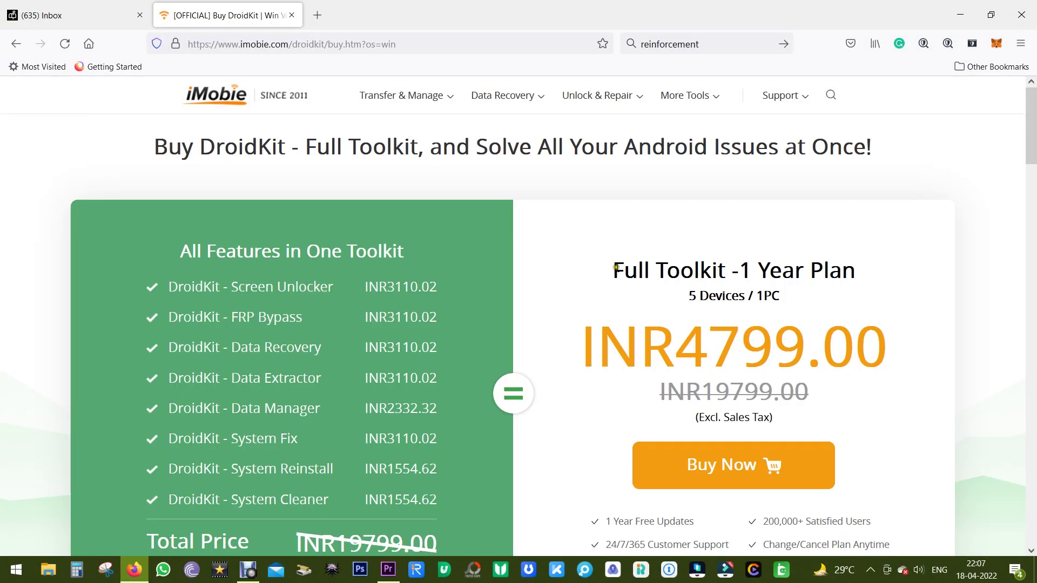
scroll(618, 268, "down", 5)
scroll(487, 267, "down", 3)
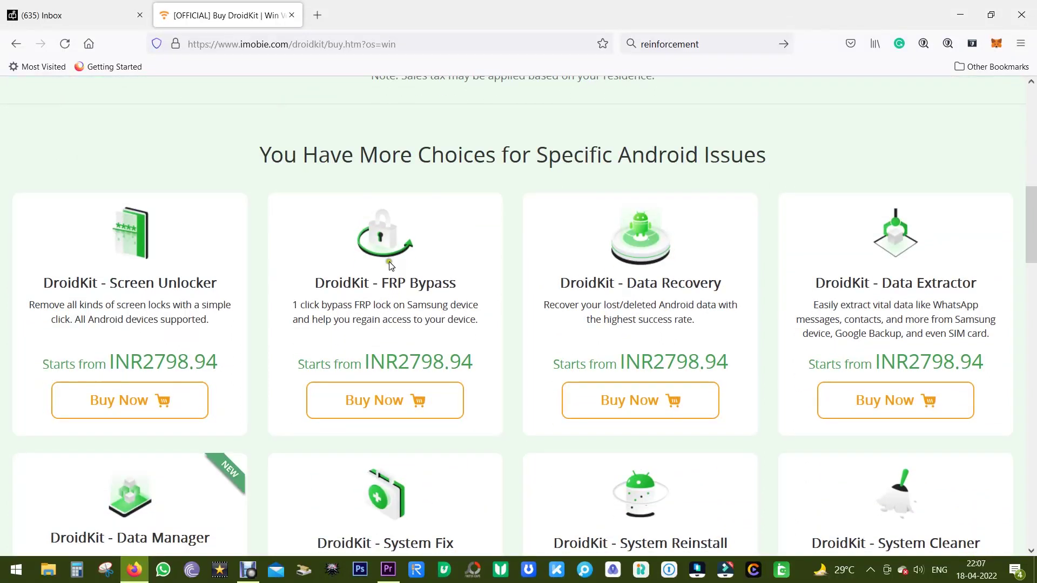
left_click(384, 400)
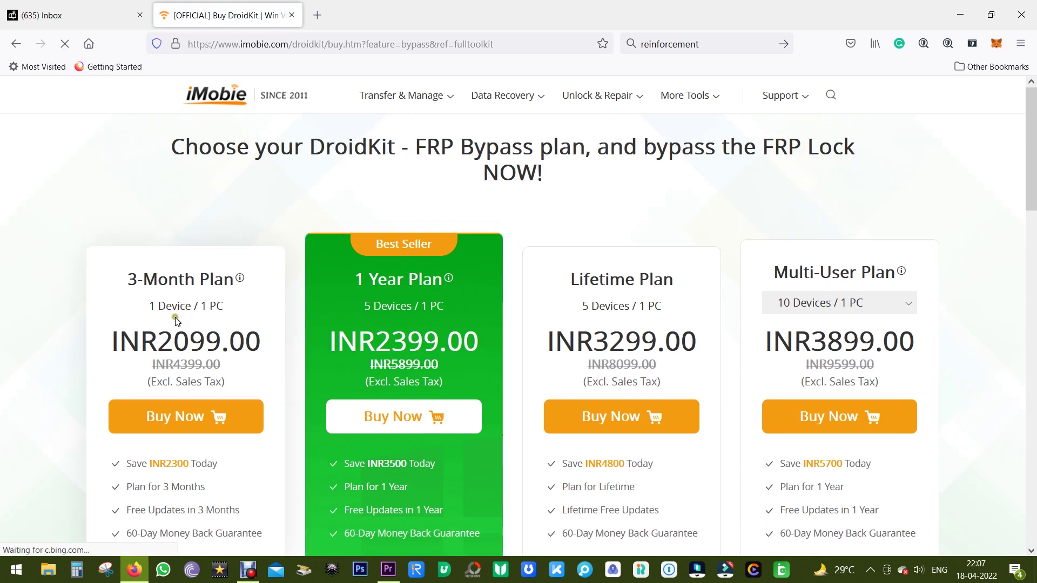
left_click_drag(159, 342, 223, 349)
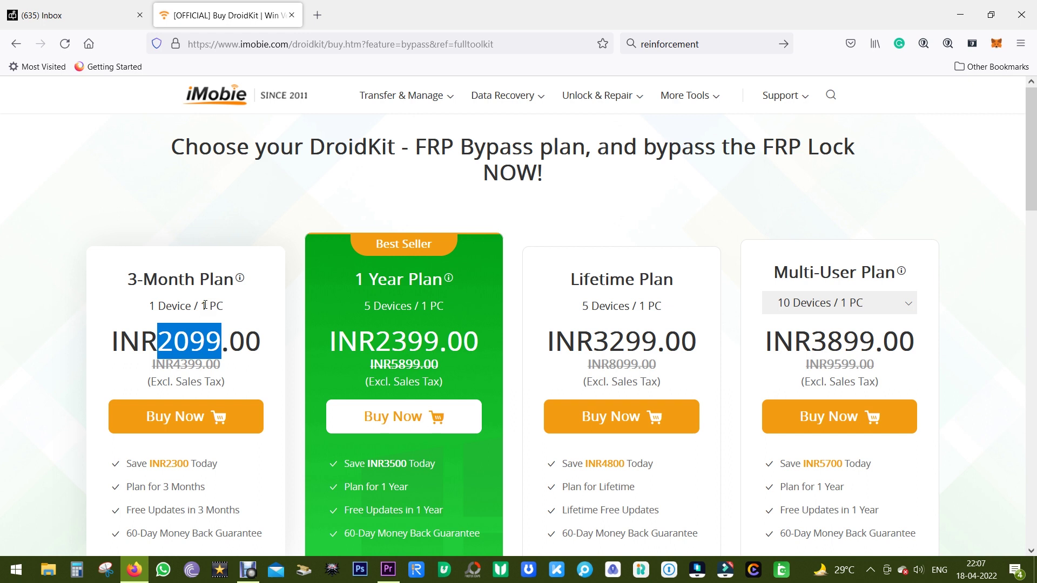
left_click(49, 345)
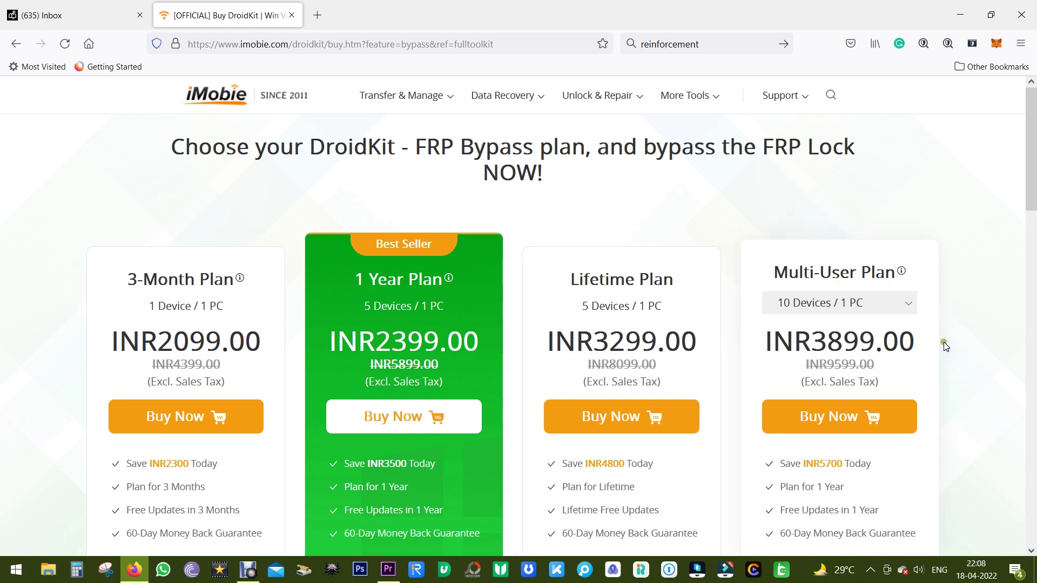
scroll(945, 346, "down", 5)
scroll(945, 345, "down", 3)
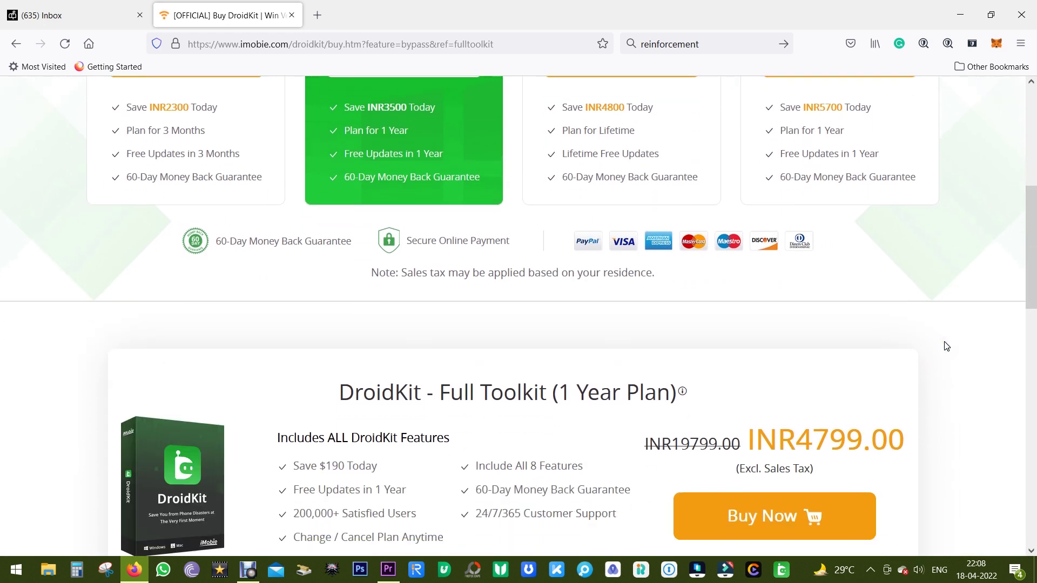
scroll(945, 346, "down", 2)
scroll(945, 346, "down", 1)
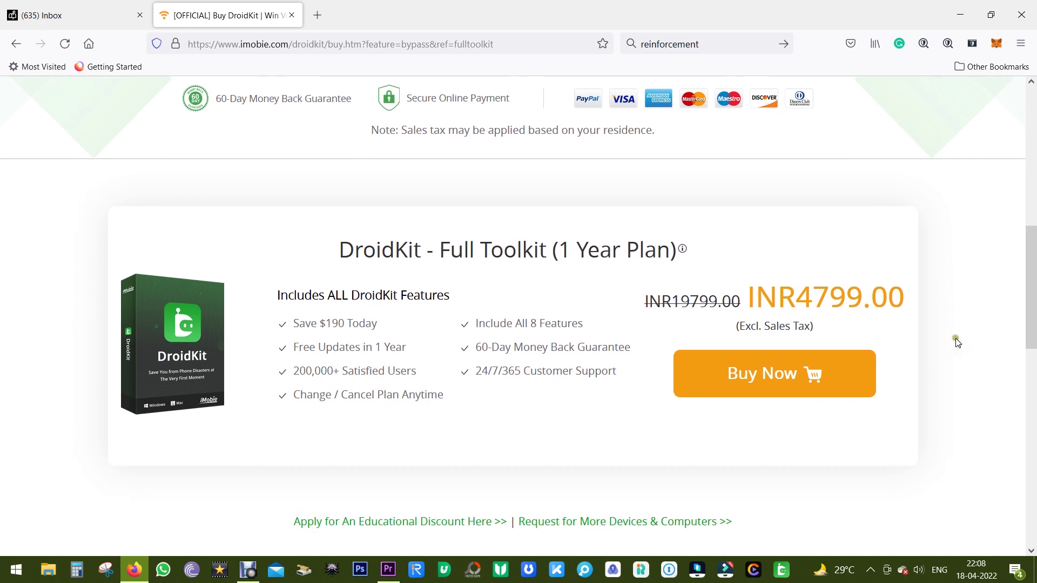